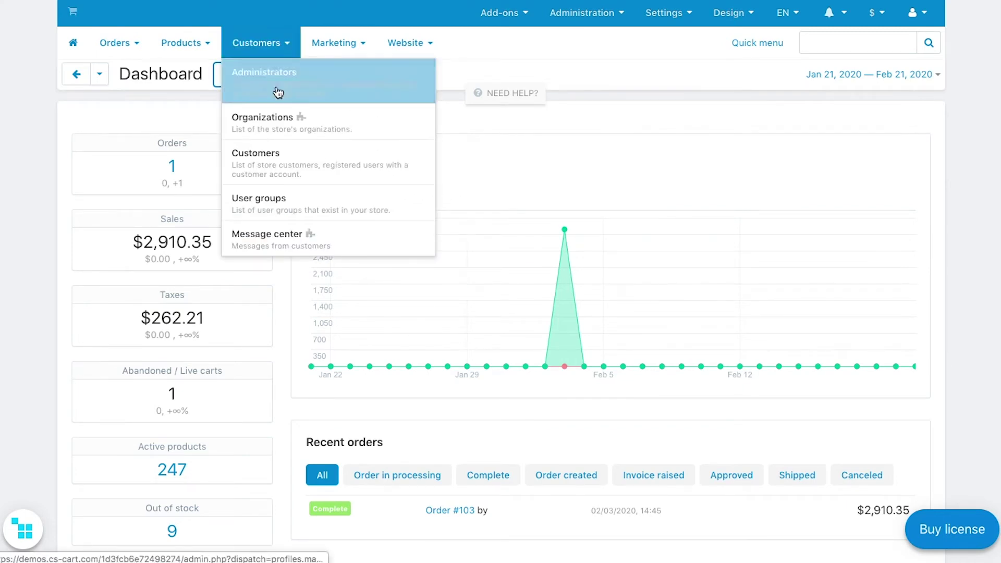
# Step: Open the User groups list showing the Bronze, Silver and Gold customer groups
pyautogui.click(271, 204)
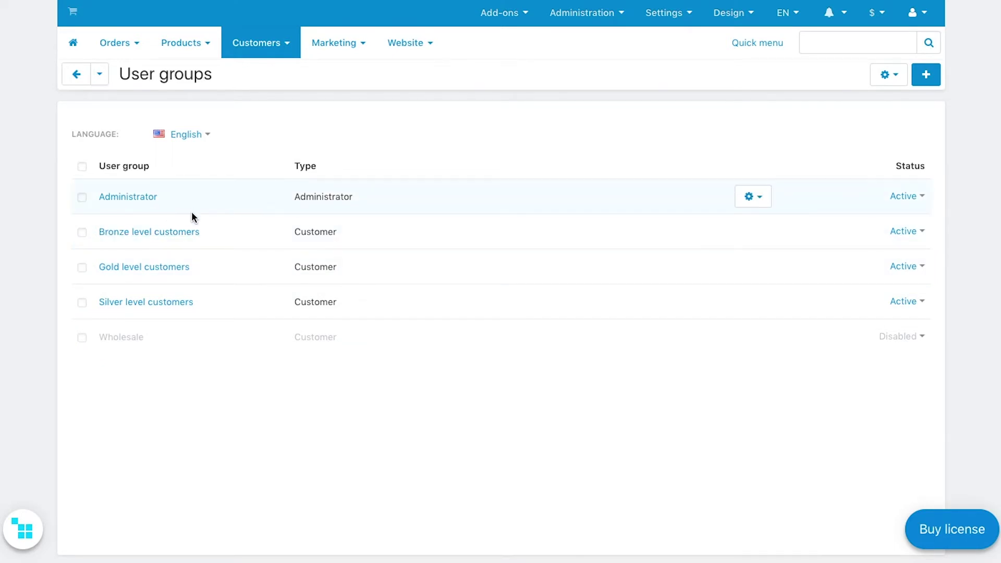
pyautogui.moveTo(500, 12)
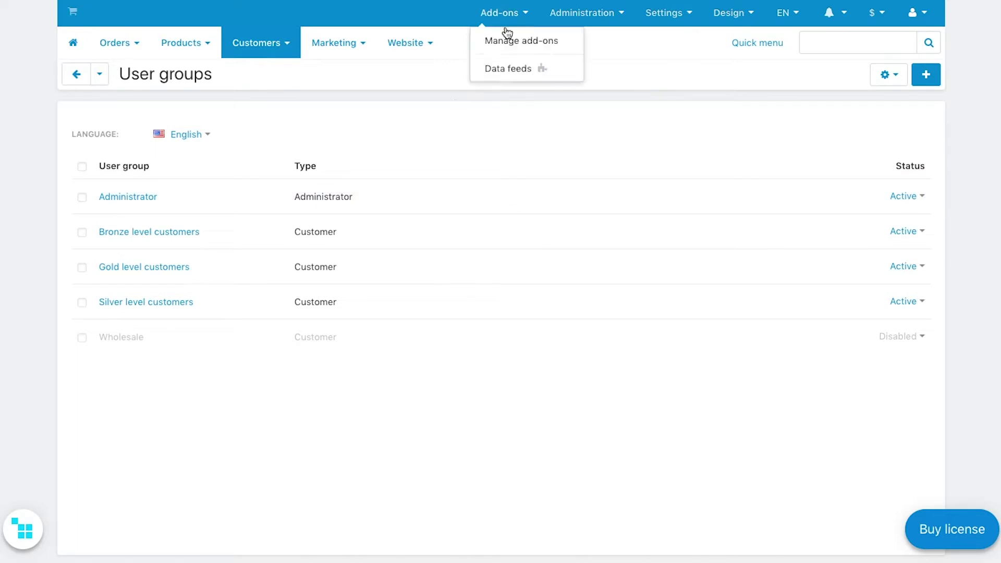
# Step: Open the Client tiers add-on settings from Manage add-ons
pyautogui.click(503, 43)
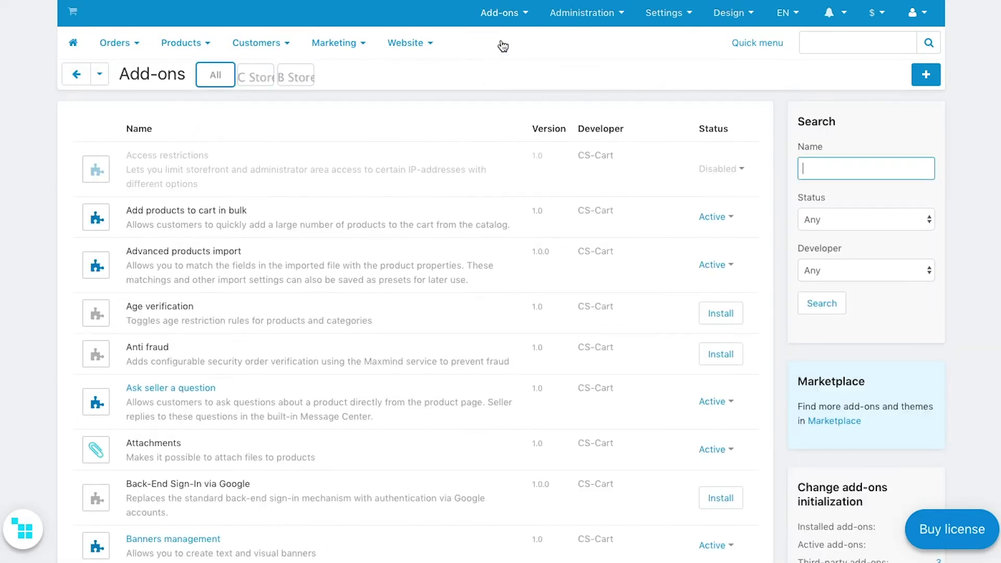
pyautogui.write('tier')
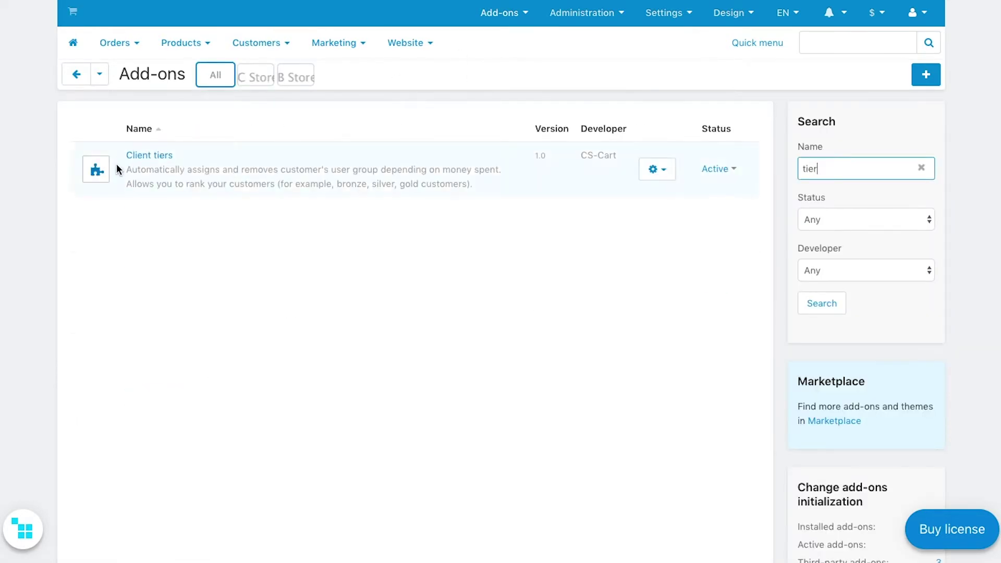
pyautogui.click(159, 158)
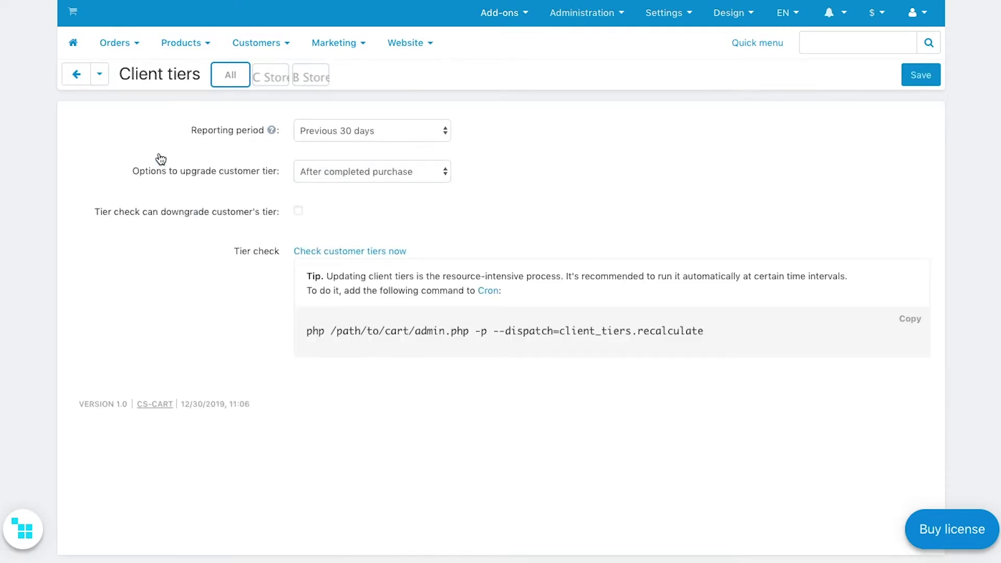
# Step: Keep the Previous 30 days reporting period and upgrade after completed purchase
pyautogui.click(332, 130)
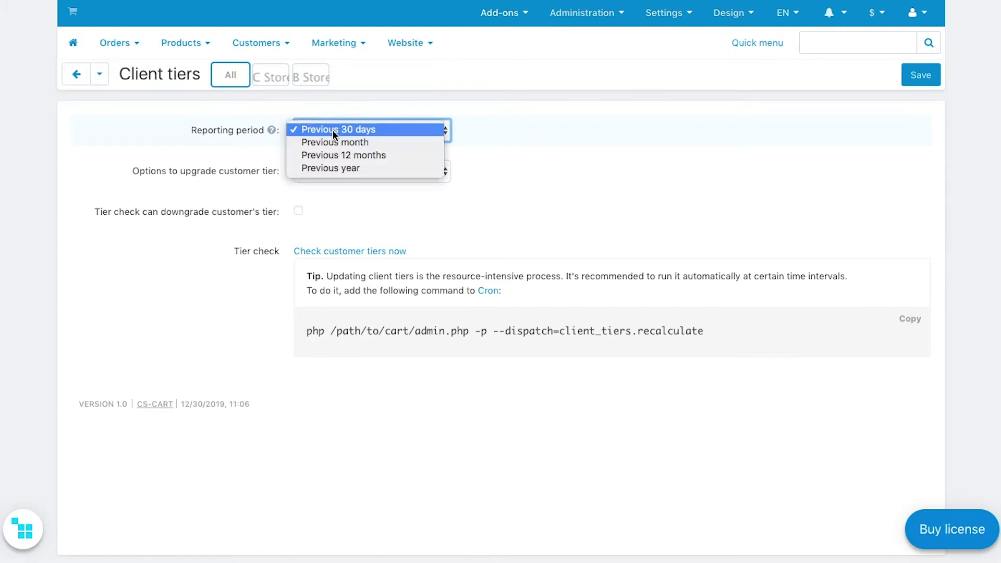
pyautogui.click(332, 130)
pyautogui.click(336, 171)
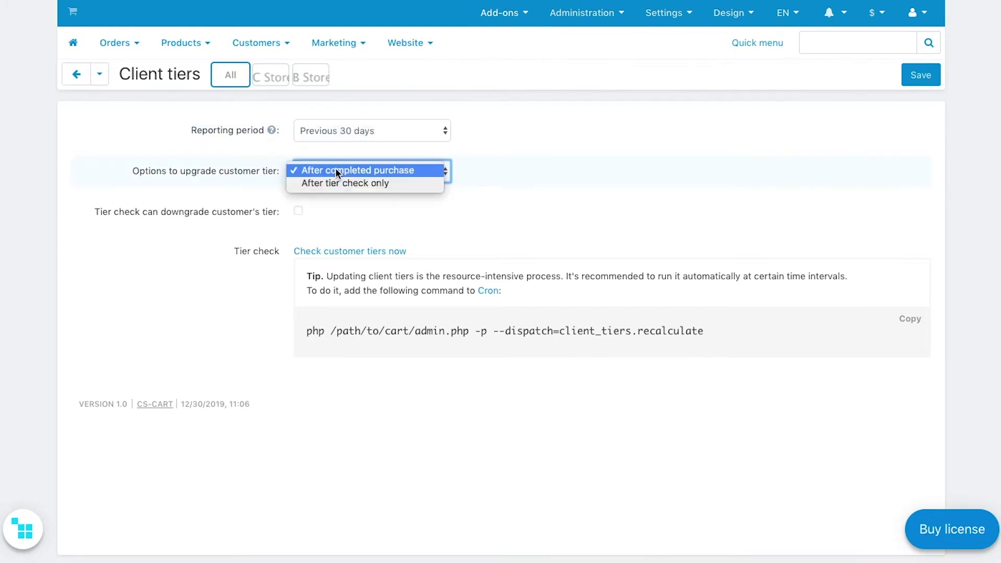
pyautogui.click(335, 170)
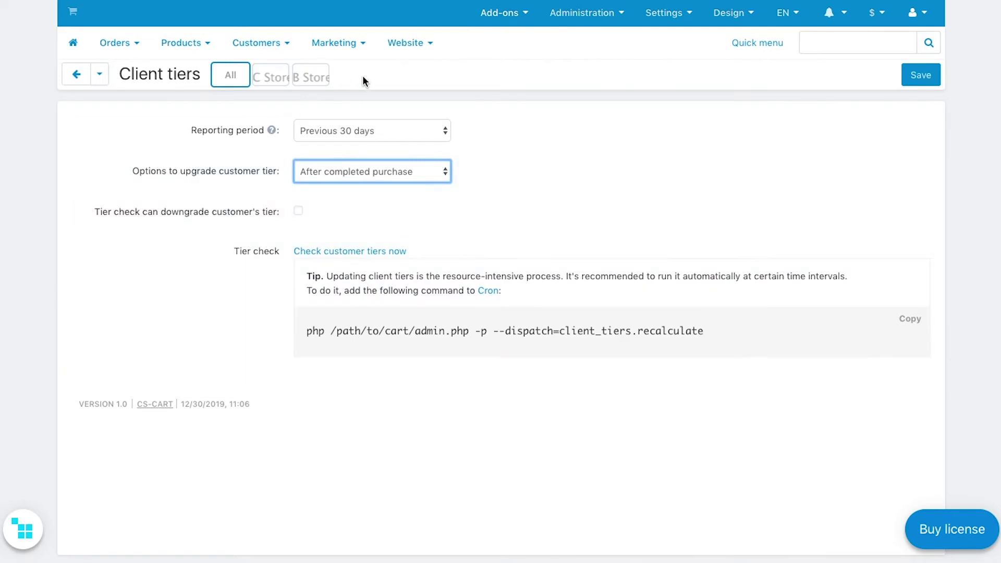
pyautogui.moveTo(260, 43)
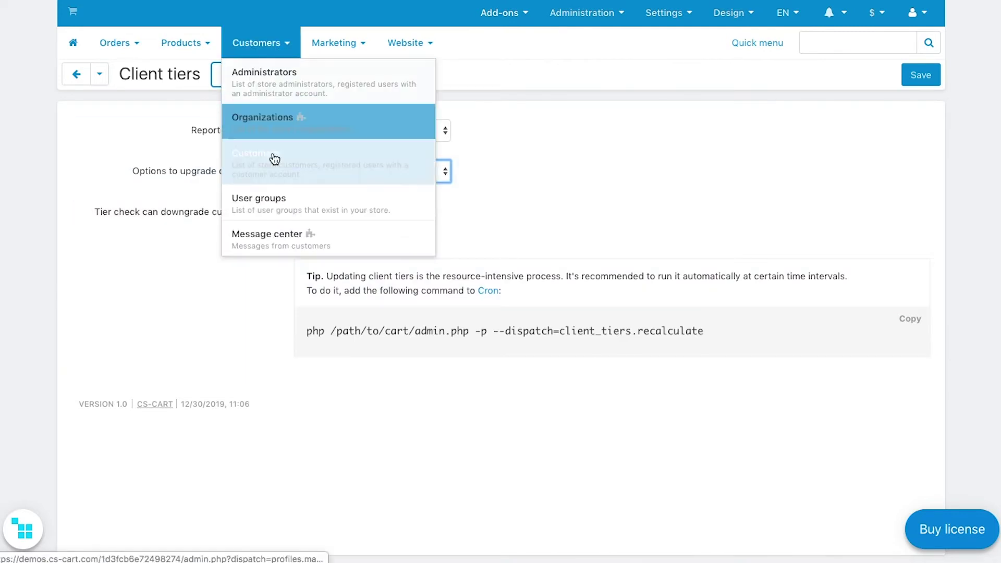
# Step: Start a new Customer-type user group, then cancel it to return to the list
pyautogui.click(266, 200)
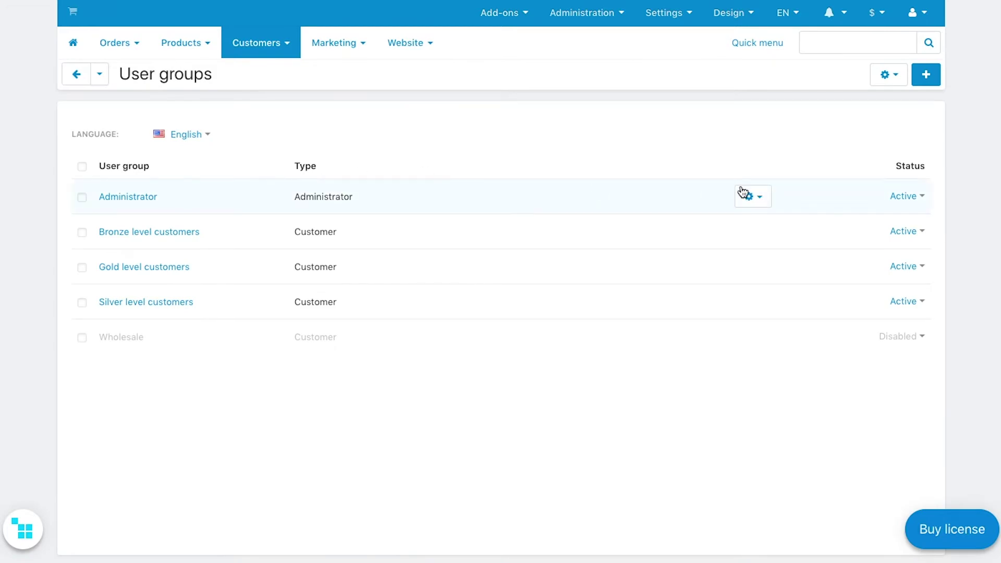
pyautogui.click(936, 82)
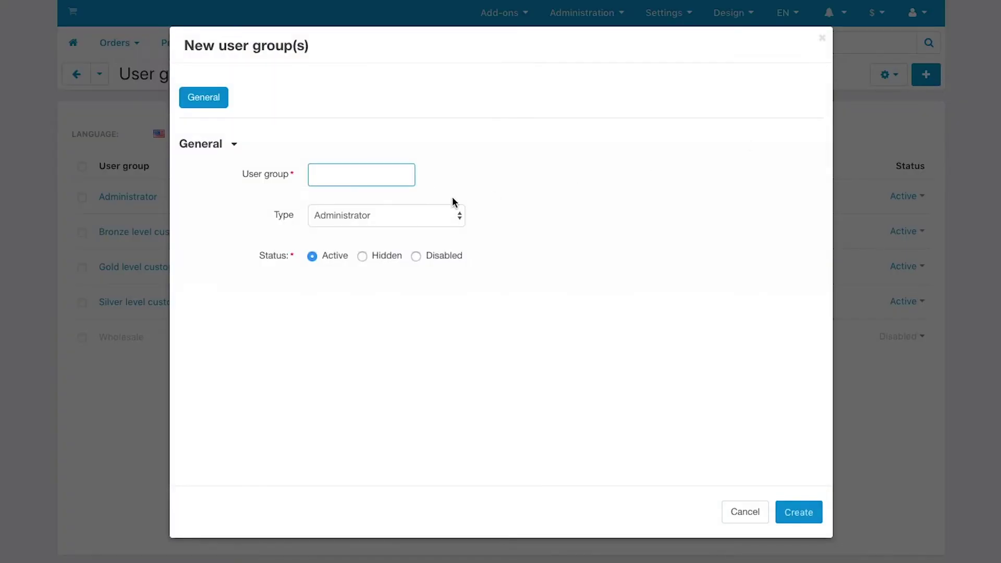
pyautogui.click(415, 222)
pyautogui.click(408, 228)
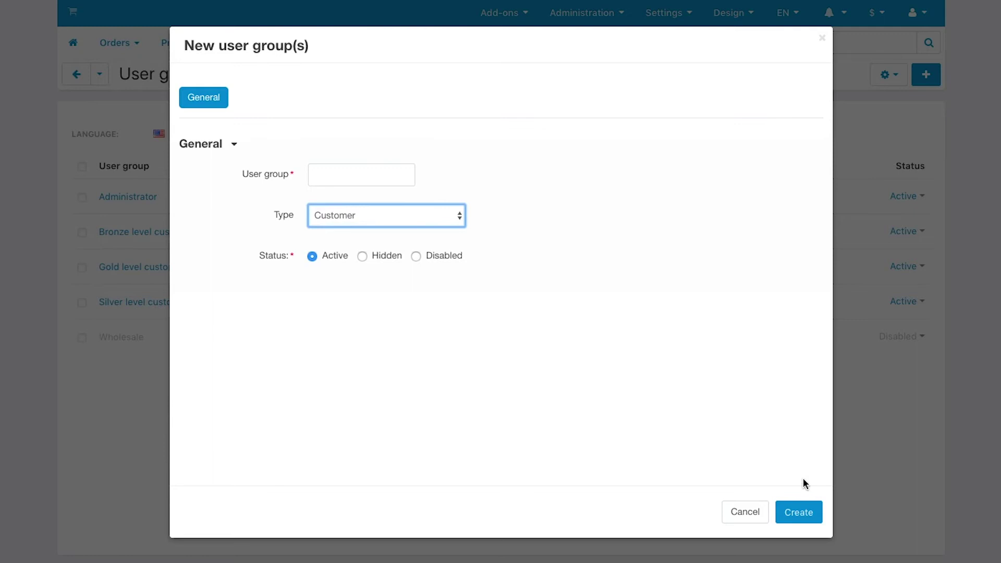
pyautogui.click(745, 512)
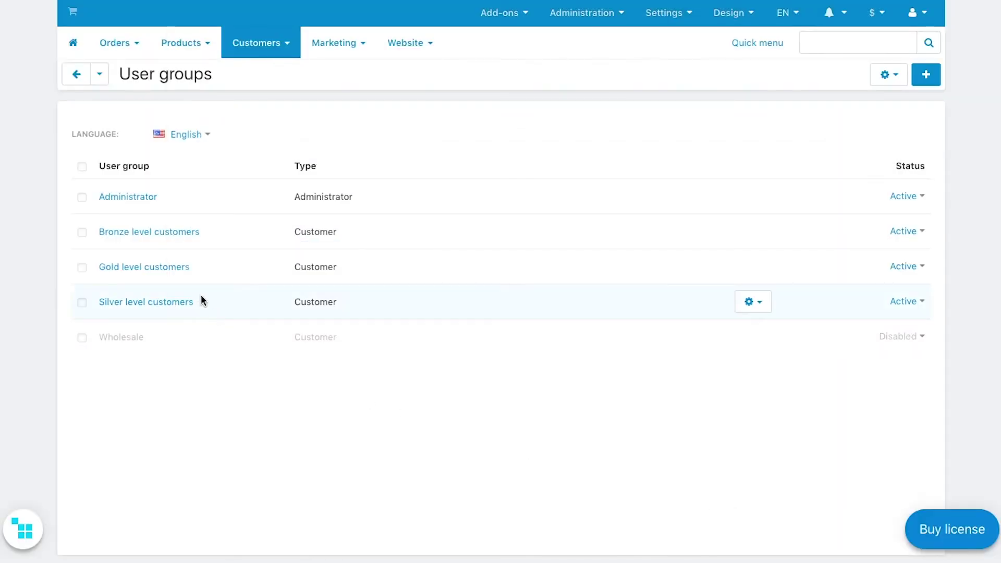
# Step: Set Gold level customers' required spendings to 10000 and save the group
pyautogui.click(160, 267)
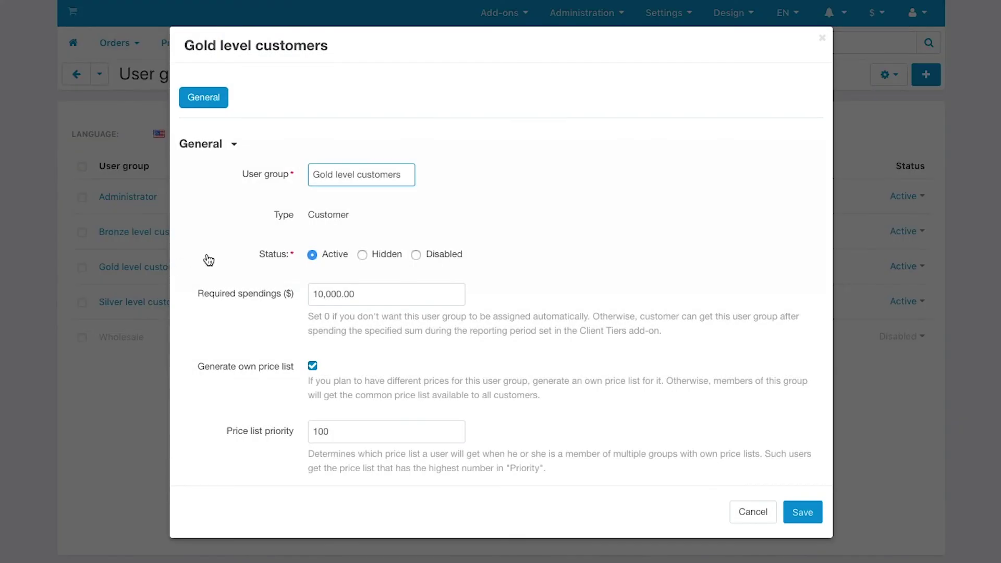
pyautogui.moveTo(354, 293); pyautogui.dragTo(300, 296)
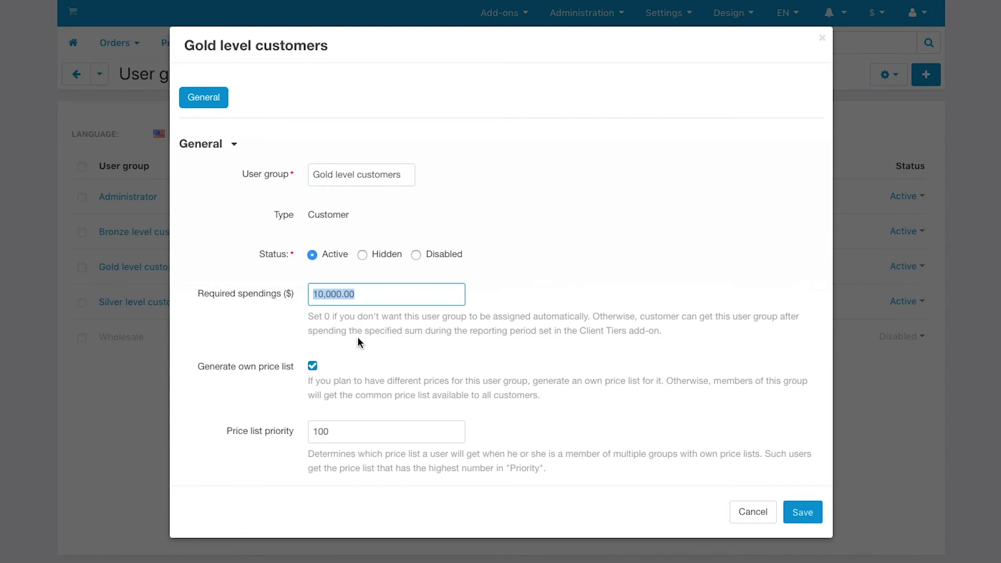
pyautogui.click(800, 511)
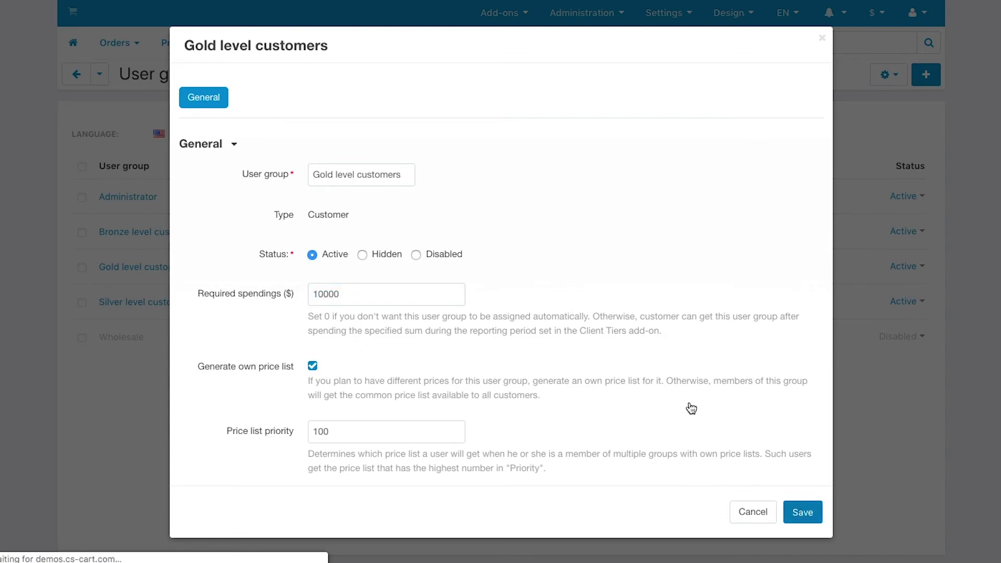
# Step: Open the Gold tier promotion from the Promotions list
pyautogui.moveTo(338, 43)
pyautogui.click(340, 82)
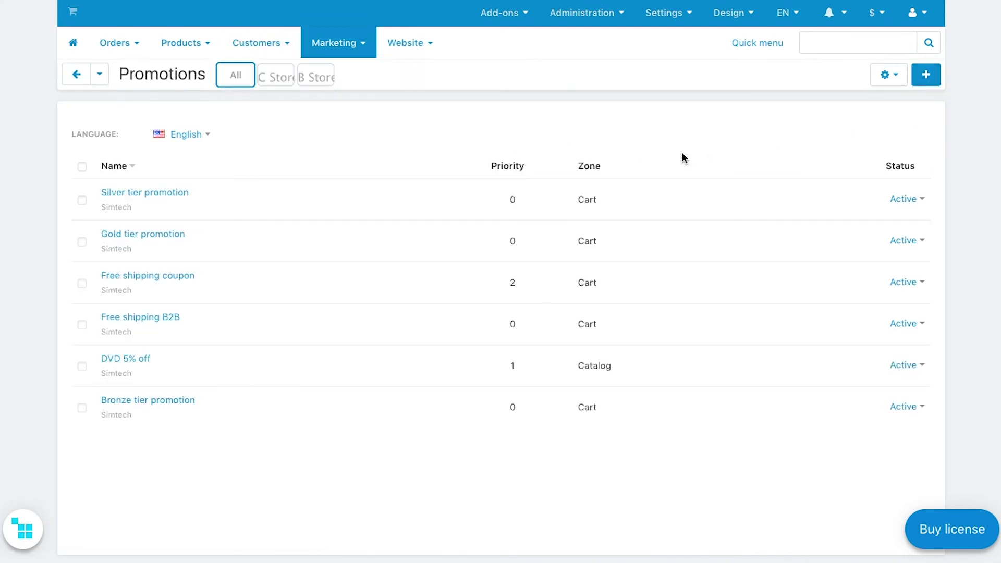
pyautogui.click(138, 234)
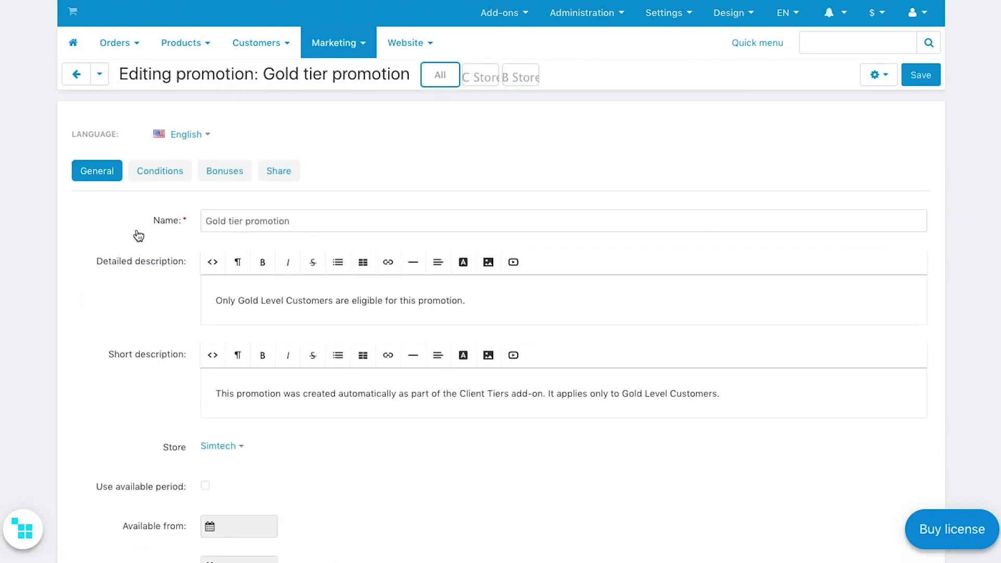
# Step: Confirm the condition reads User group equal to Gold level customers
pyautogui.click(163, 172)
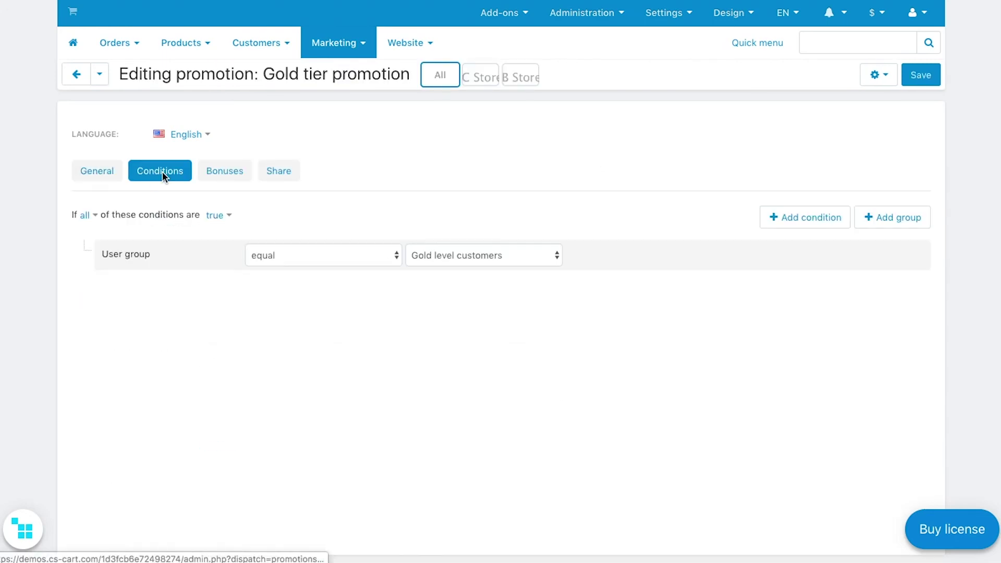
pyautogui.click(289, 259)
pyautogui.click(292, 254)
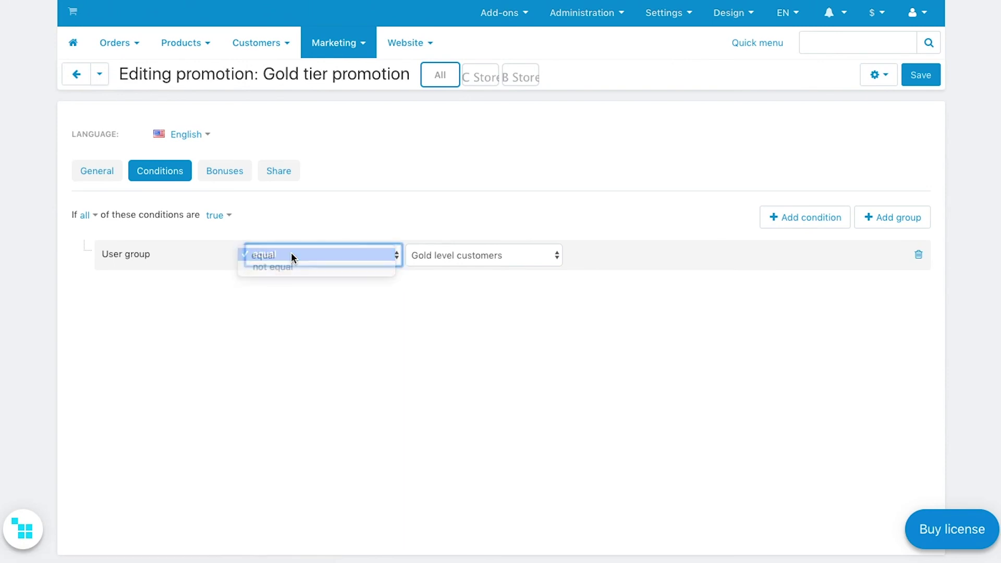
pyautogui.click(460, 258)
pyautogui.click(460, 258)
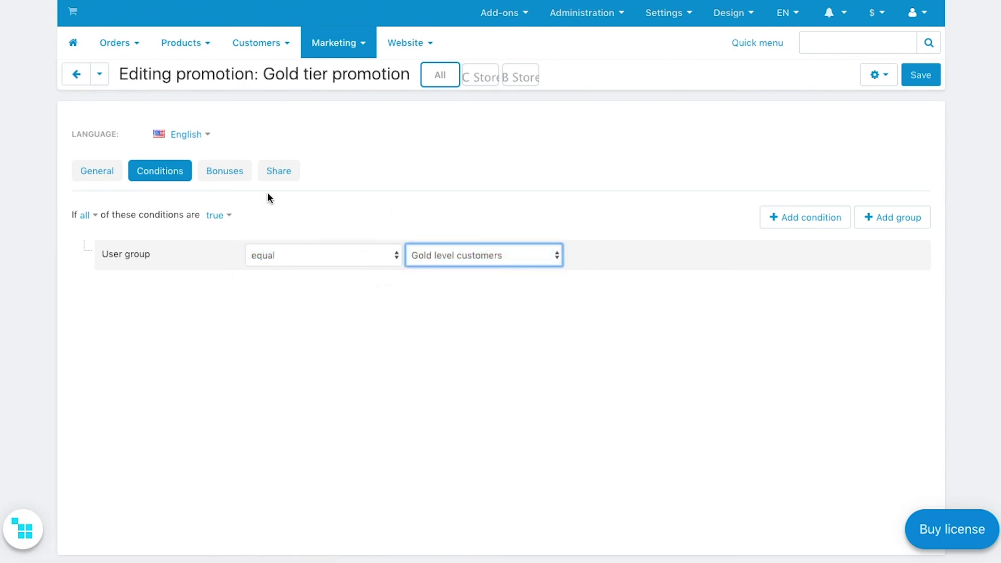
# Step: Set the order discount to 10.00 by percentage of the original price
pyautogui.click(224, 173)
pyautogui.click(298, 256)
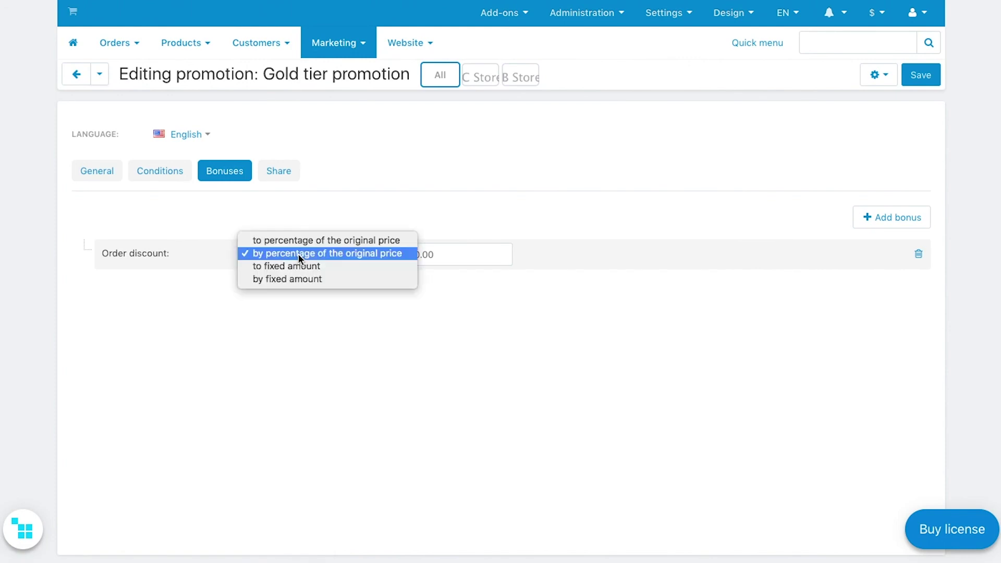
pyautogui.click(298, 254)
pyautogui.click(422, 254)
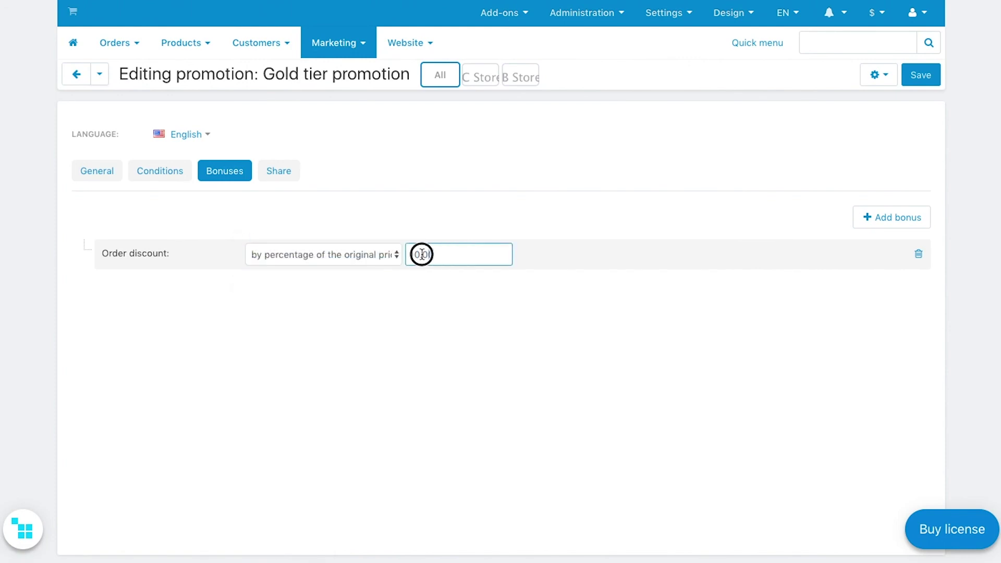
pyautogui.doubleClick(422, 255)
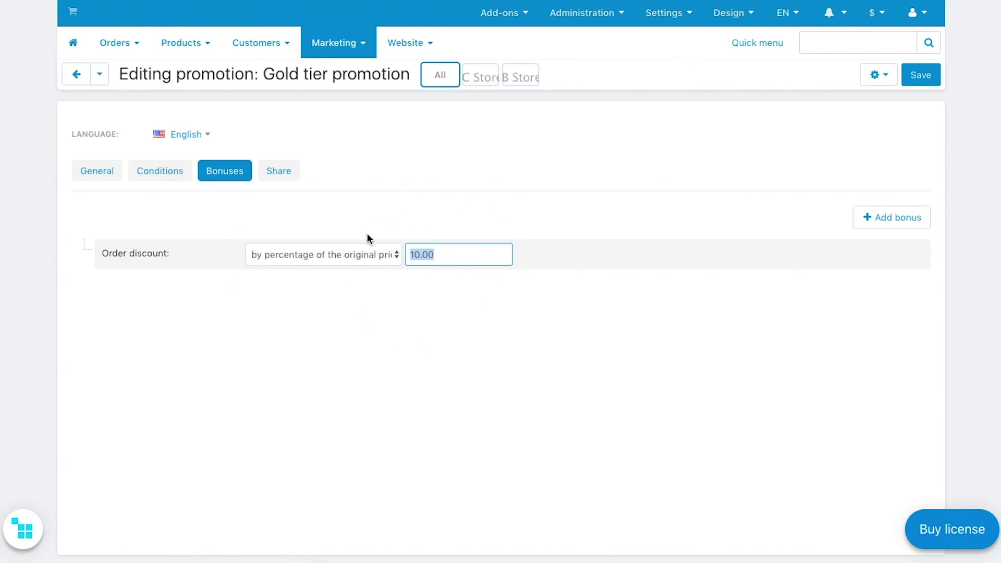
# Step: Add a second bonus and view its available bonus types
pyautogui.click(885, 219)
pyautogui.click(186, 289)
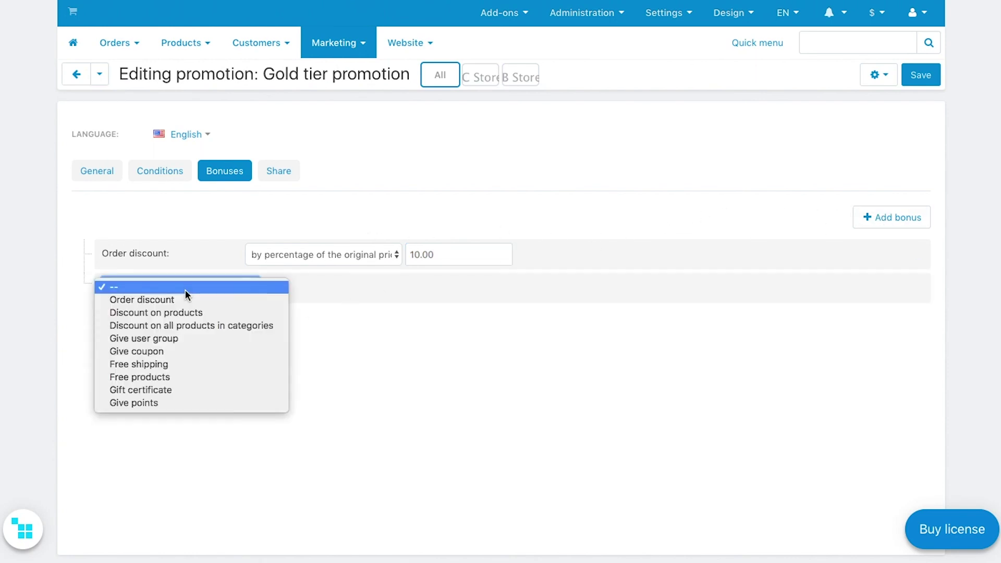